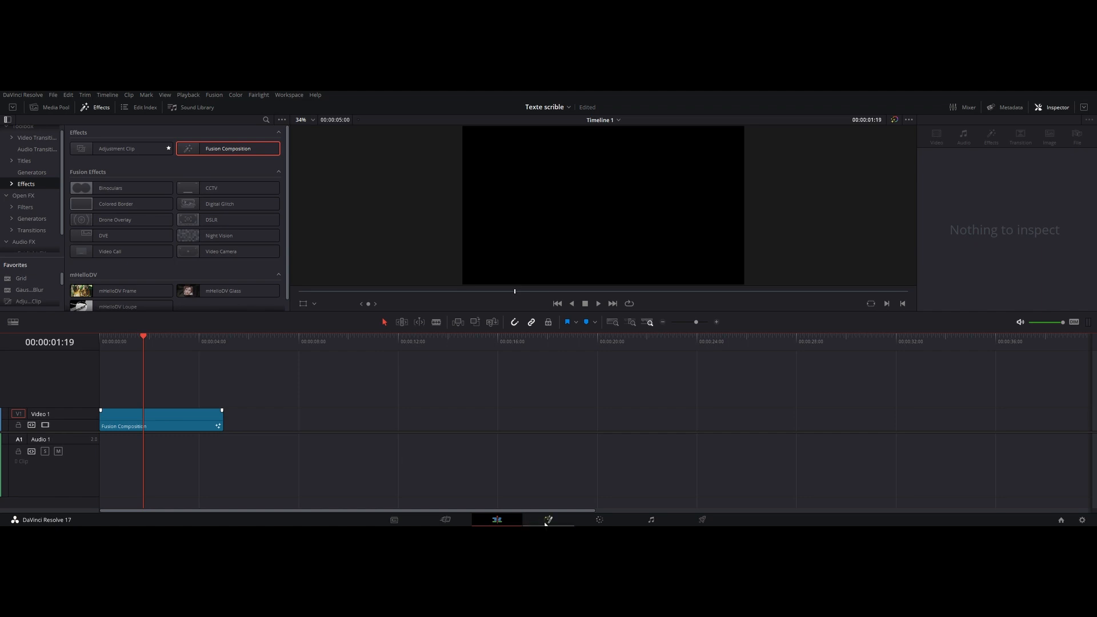
Open the clip's Fusion composition, add a Text+ node reading "Abonnez-vous", preview it in the first viewer and connect it to MediaOut1
{"action": "left_click", "coordinate": [549, 520]}
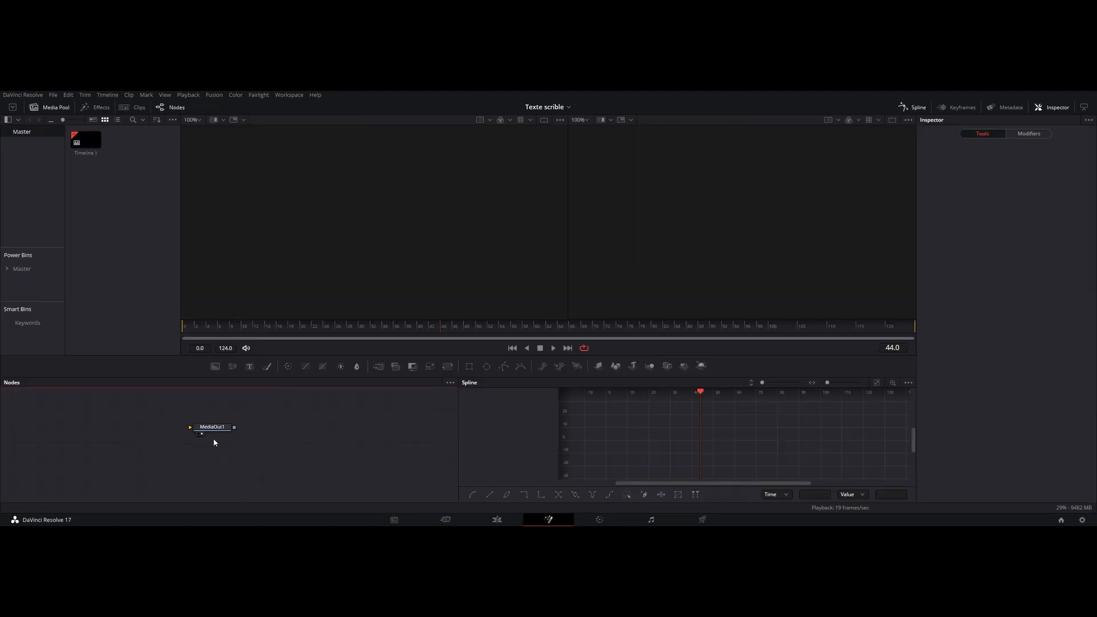
{"action": "left_click_drag", "start_coordinate": [248, 367], "coordinate": [87, 437]}
{"action": "left_click", "coordinate": [995, 235]}
{"action": "type", "text": "Abonnez-vous"}
{"action": "left_click_drag", "start_coordinate": [87, 429], "coordinate": [356, 276]}
{"action": "left_click_drag", "start_coordinate": [109, 428], "coordinate": [378, 432]}
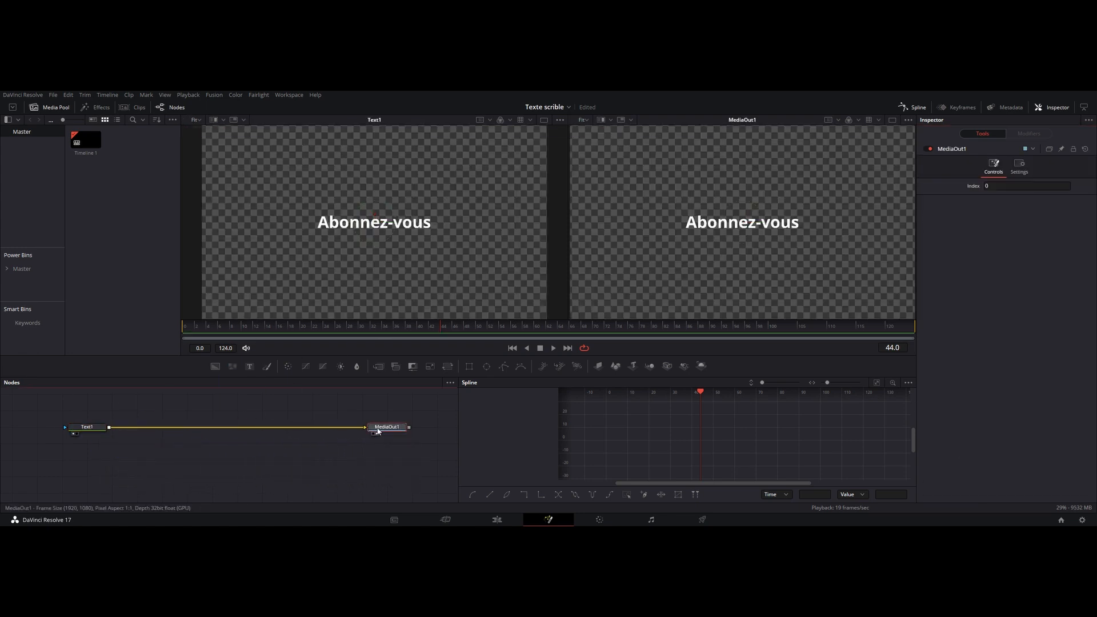
Insert a Displace node between Text1 and MediaOut1
{"action": "left_click", "coordinate": [86, 429]}
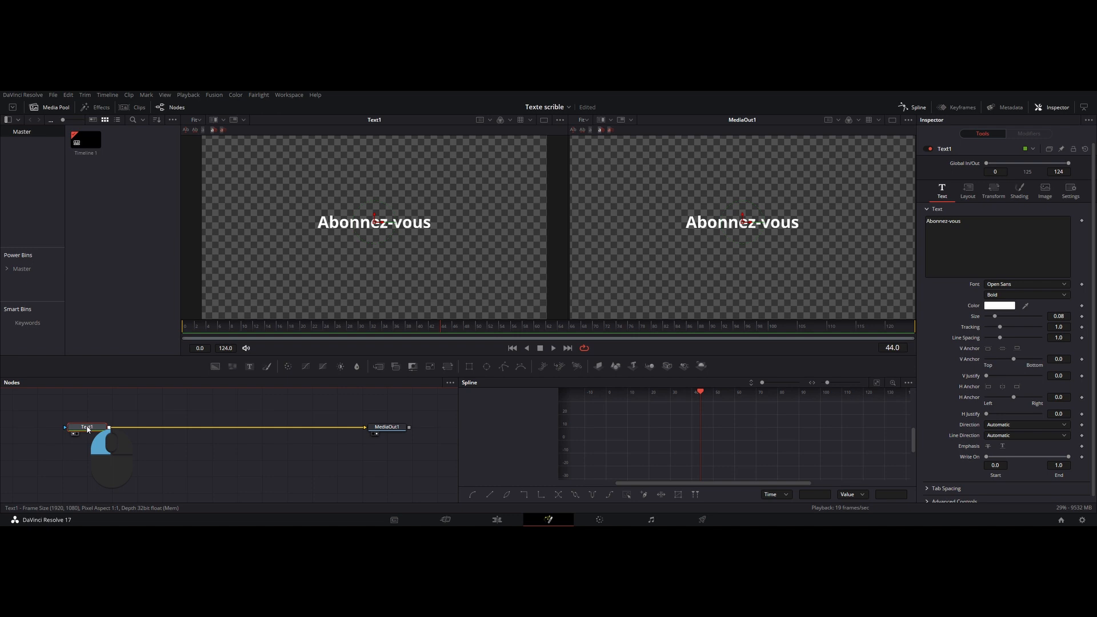
{"action": "key", "text": "shift+space"}
{"action": "type", "text": "displ"}
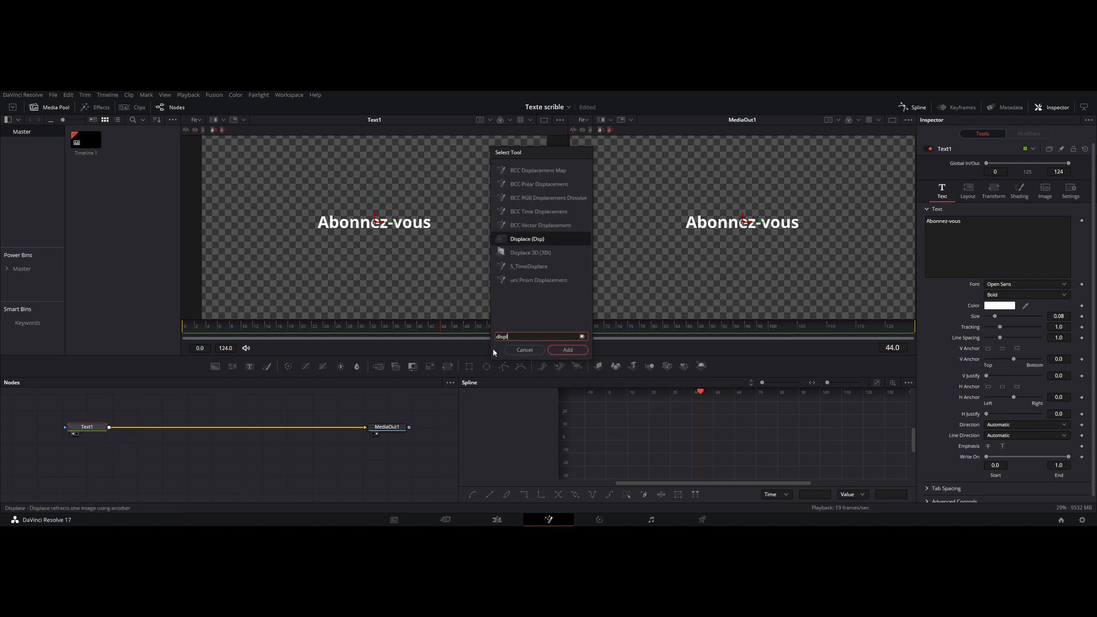
{"action": "left_click", "coordinate": [568, 350]}
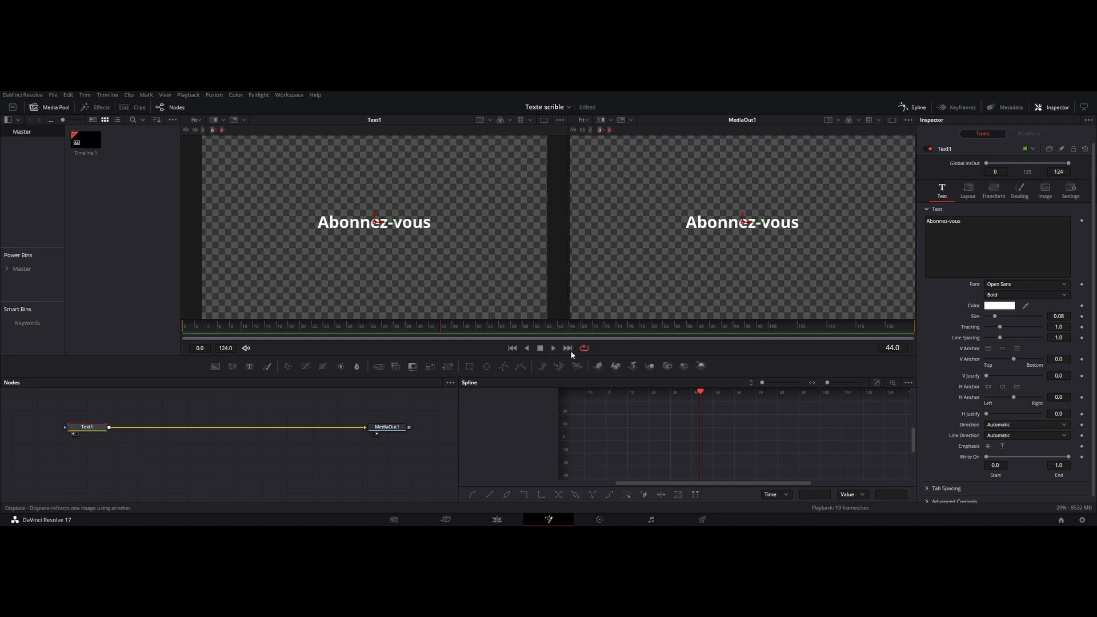
{"action": "left_click", "coordinate": [167, 430]}
{"action": "left_click_drag", "start_coordinate": [166, 430], "coordinate": [192, 429]}
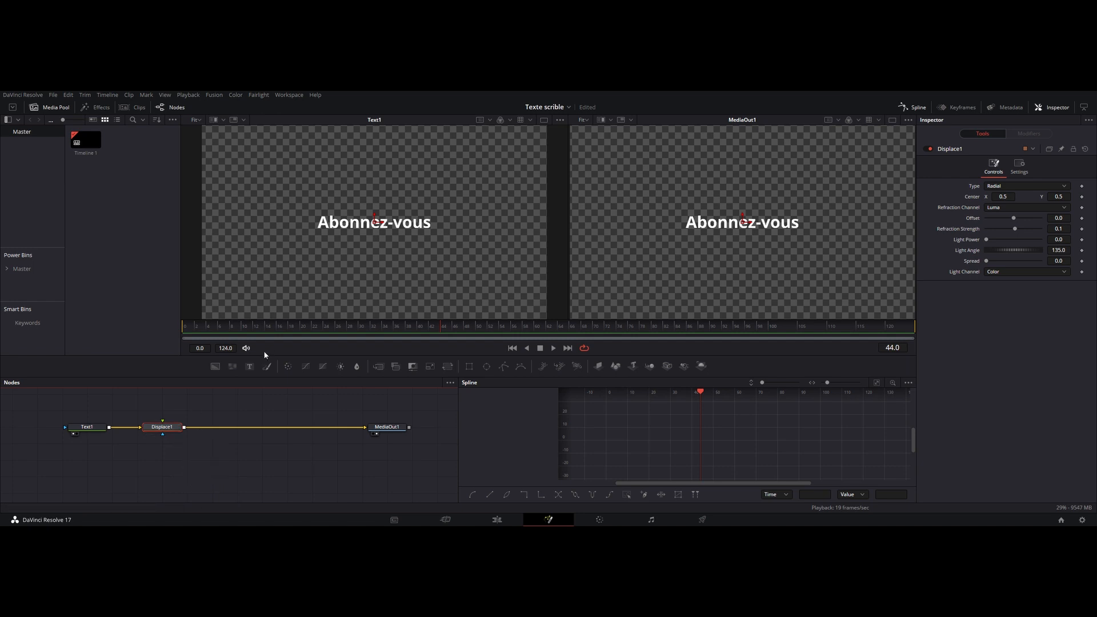
Add a Fast Noise node above Displace1 and connect it to the Displace node's foreground input
{"action": "left_click_drag", "start_coordinate": [232, 367], "coordinate": [162, 410]}
{"action": "middle_click", "coordinate": [234, 417]}
{"action": "left_click_drag", "start_coordinate": [234, 419], "coordinate": [230, 493]}
{"action": "left_click_drag", "start_coordinate": [210, 445], "coordinate": [207, 409]}
{"action": "mouse_move", "coordinate": [166, 449]}
{"action": "left_mouse_down"}
{"action": "mouse_move", "coordinate": [160, 428]}
{"action": "mouse_move", "coordinate": [169, 443]}
{"action": "mouse_move", "coordinate": [154, 463]}
{"action": "left_mouse_up"}
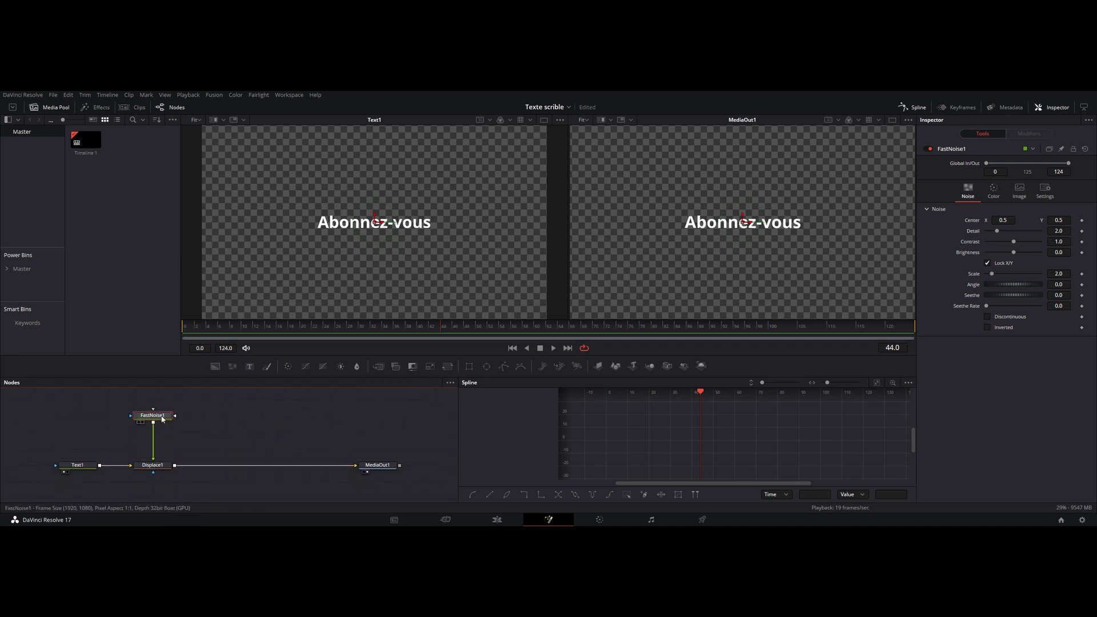
Preview the Fast Noise node in the first viewer and set its Detail to 7.09, Contrast to 3.92 and Scale to 16.85
{"action": "left_click_drag", "start_coordinate": [155, 417], "coordinate": [334, 235]}
{"action": "left_click_drag", "start_coordinate": [998, 231], "coordinate": [1034, 242]}
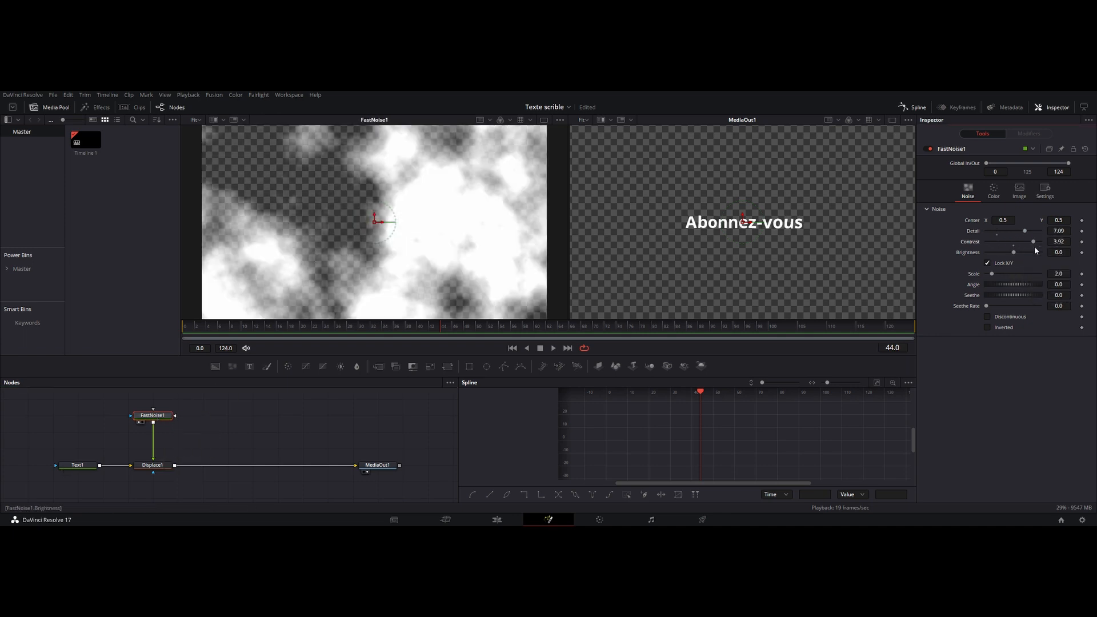
{"action": "left_click_drag", "start_coordinate": [992, 274], "coordinate": [1031, 271]}
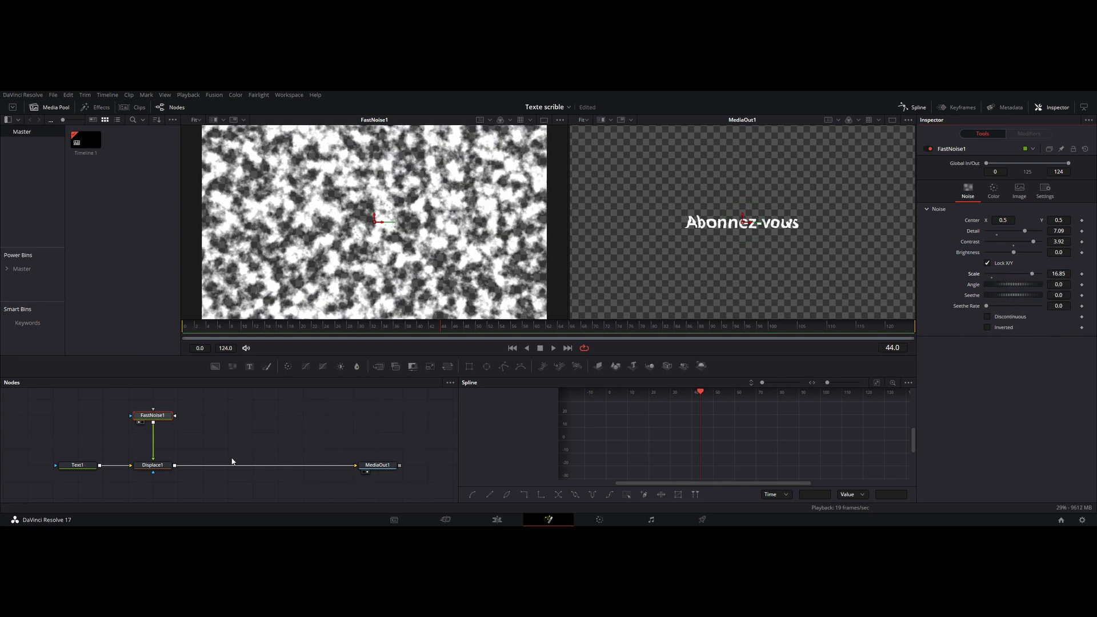
Set the Displace node's type to XY, with X Refraction and Y Refraction at 0.0039
{"action": "left_click", "coordinate": [153, 465]}
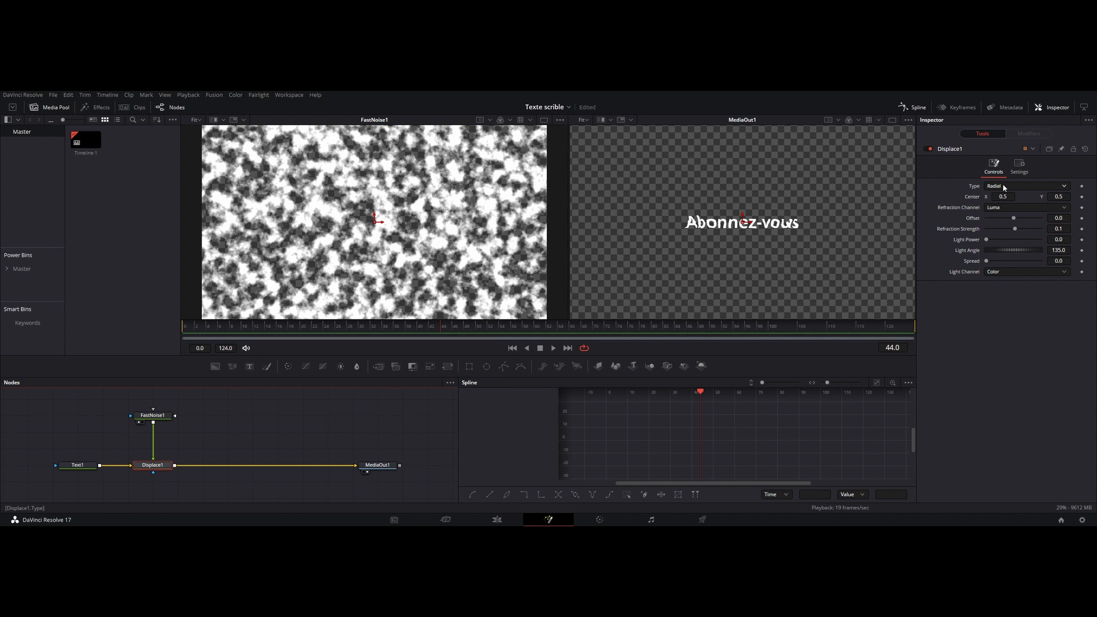
{"action": "scroll", "coordinate": [742, 224], "scroll_direction": "up", "scroll_amount": 3}
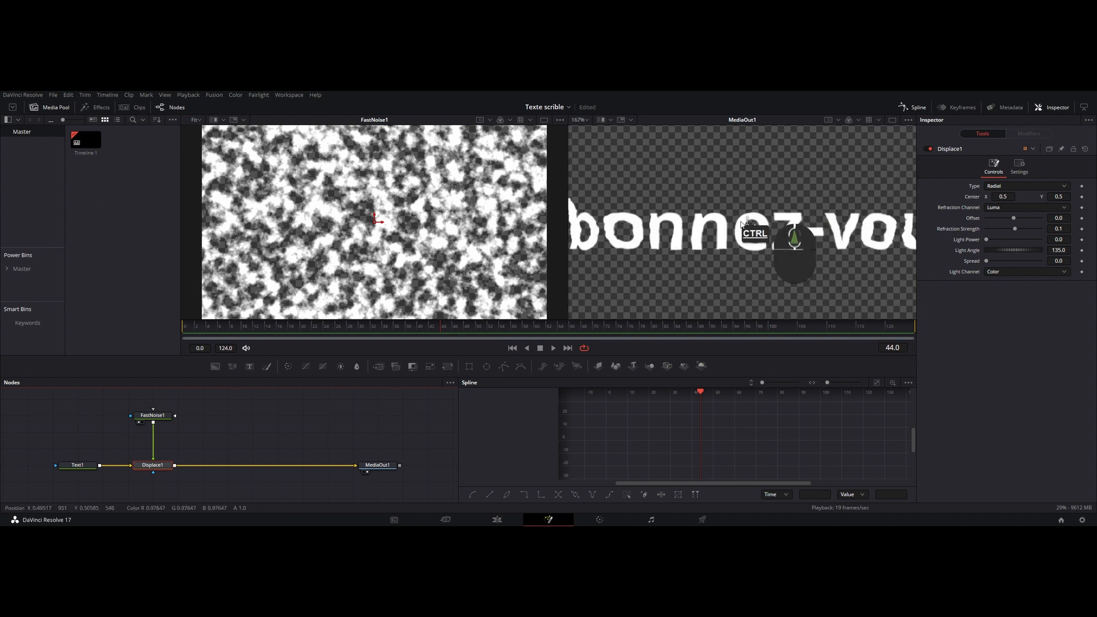
{"action": "scroll", "coordinate": [742, 224], "scroll_direction": "down", "scroll_amount": 3}
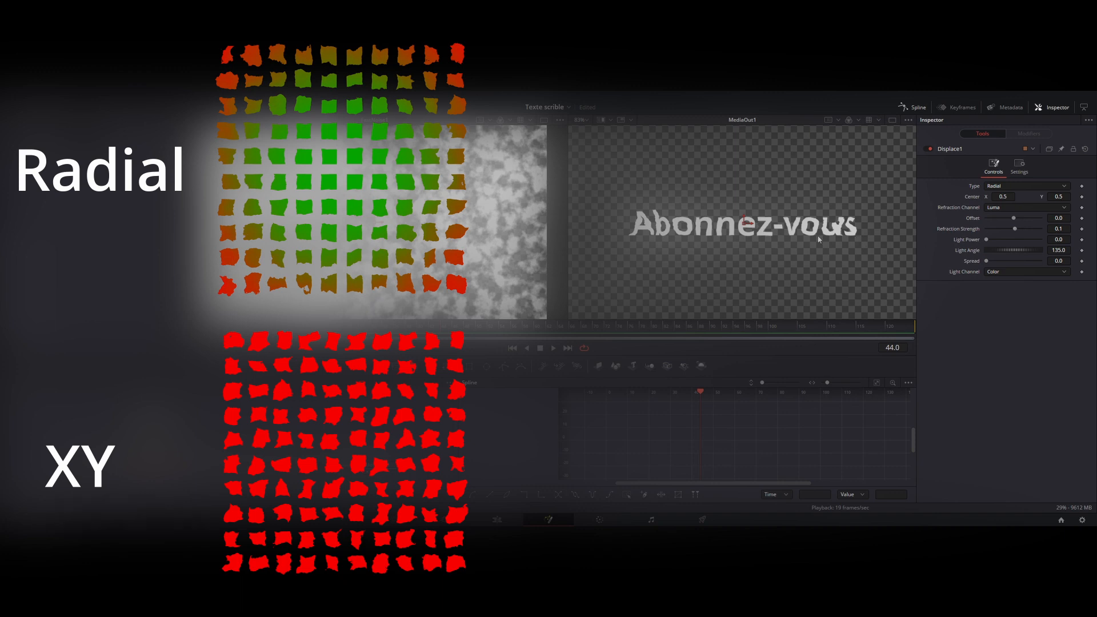
{"action": "left_click_drag", "start_coordinate": [744, 222], "coordinate": [831, 230]}
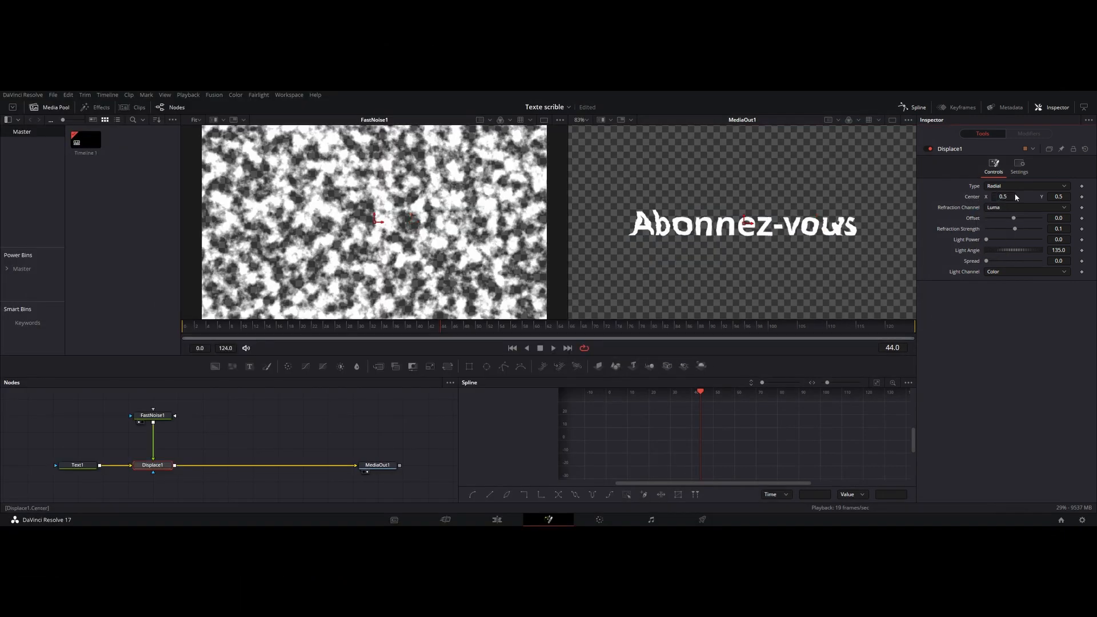
{"action": "left_click", "coordinate": [1008, 189]}
{"action": "left_click", "coordinate": [995, 207]}
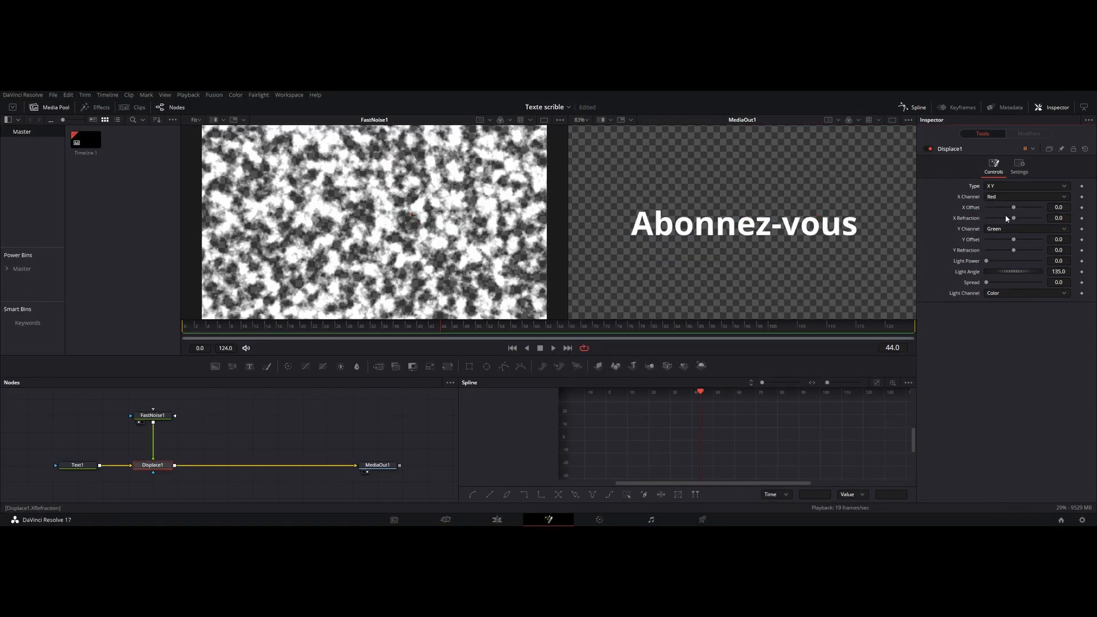
{"action": "left_click_drag", "start_coordinate": [1059, 217], "coordinate": [1062, 250]}
Set the Fast Noise node's Seethe Rate to 1.0 and check the animated text in playback
{"action": "left_click", "coordinate": [152, 416]}
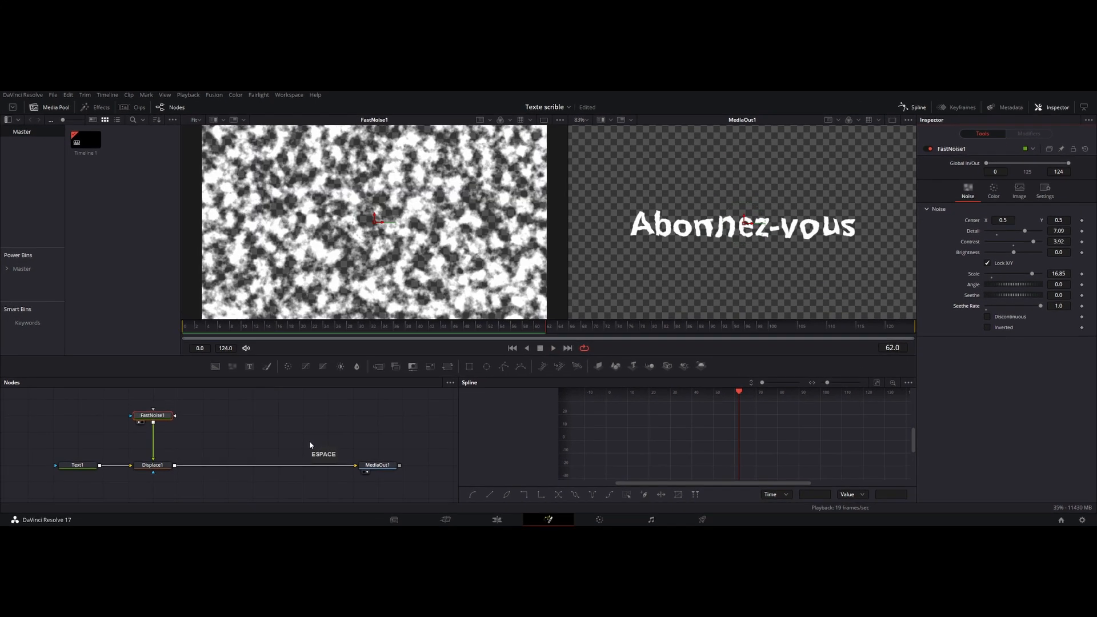
{"action": "key", "text": "space"}
{"action": "left_click", "coordinate": [327, 433]}
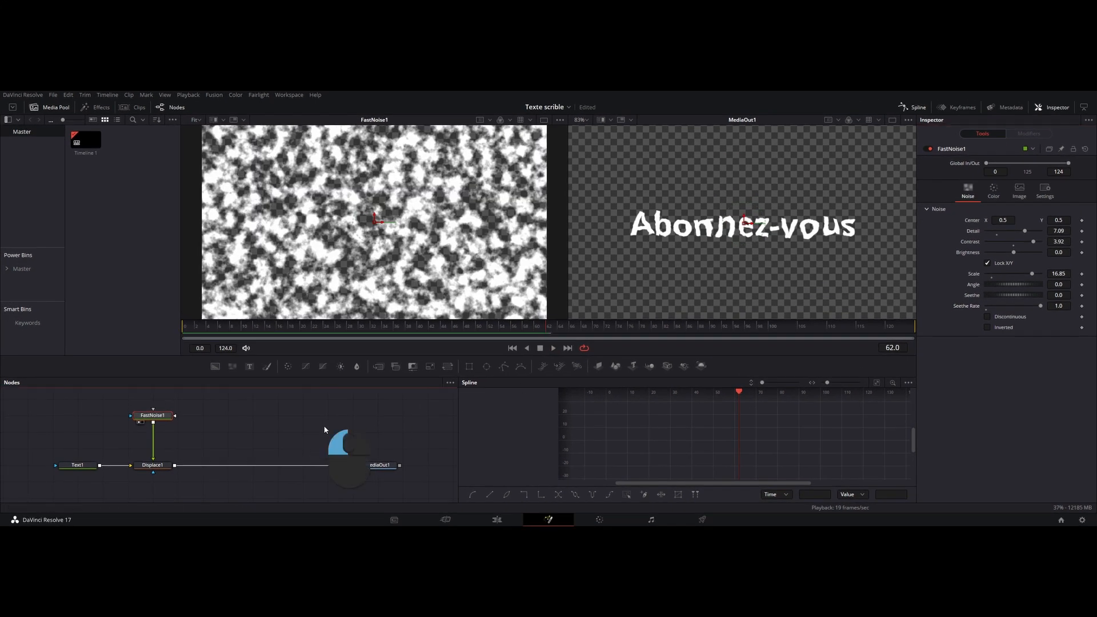
Return to the edit timeline and search the Open FX effects for "stop"
{"action": "left_click", "coordinate": [498, 520]}
{"action": "left_click", "coordinate": [333, 392]}
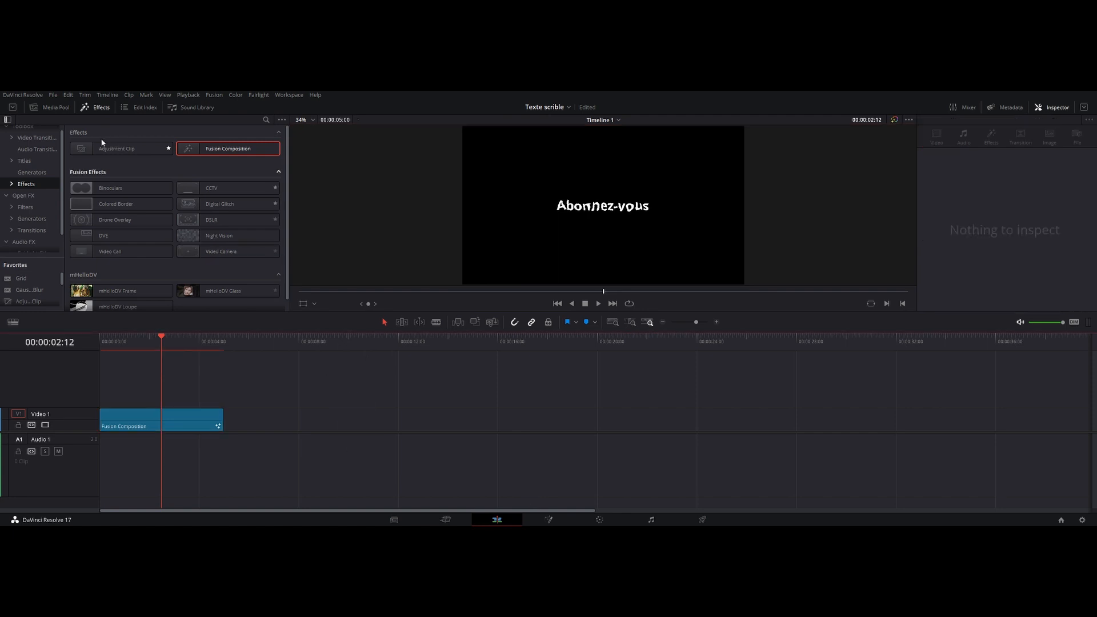
{"action": "left_click", "coordinate": [265, 119]}
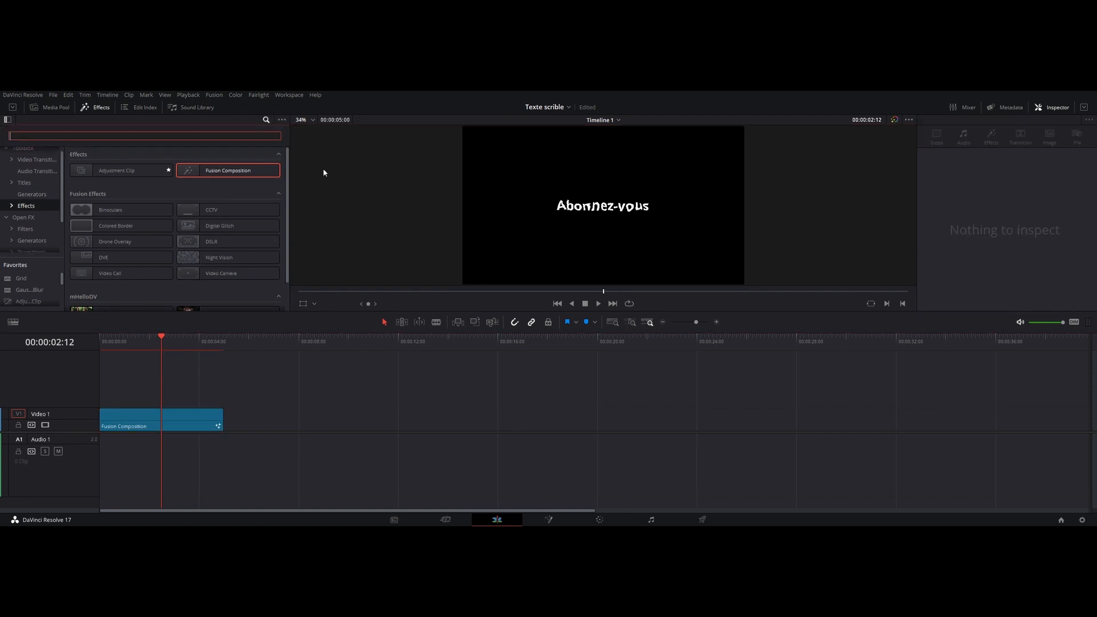
{"action": "type", "text": "stop"}
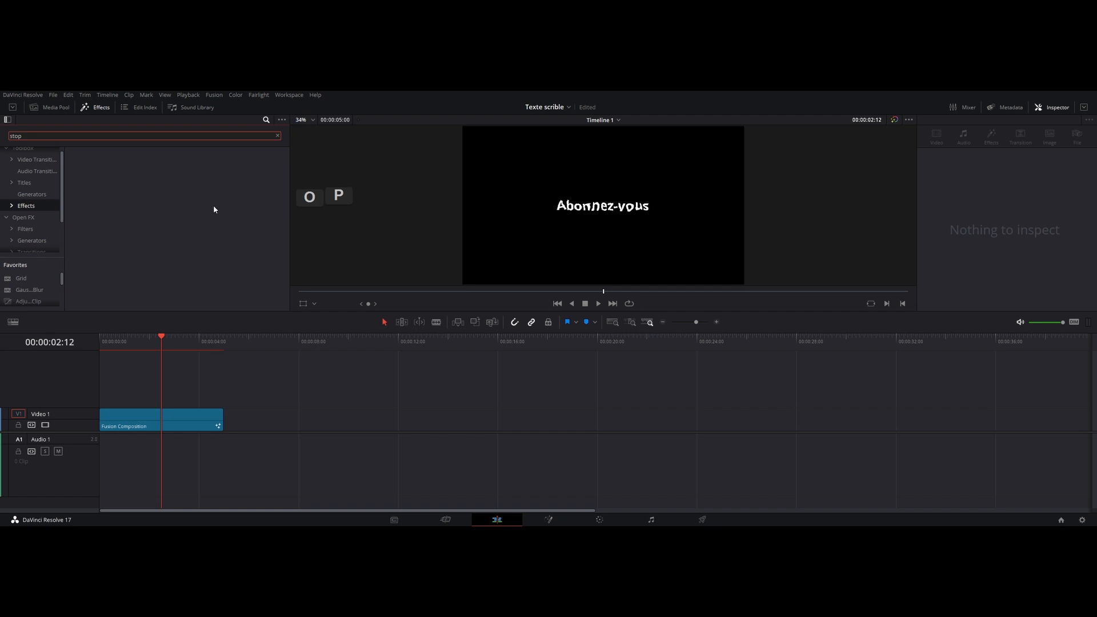
{"action": "left_click", "coordinate": [24, 217]}
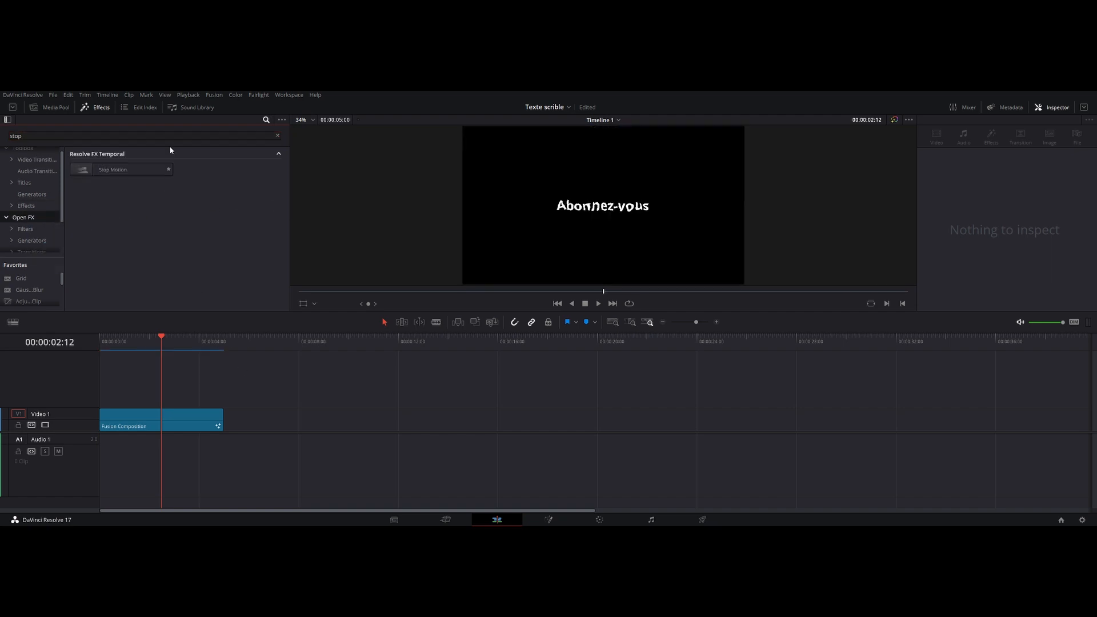
Go back to the Fusion composition and search its tools for "stop"
{"action": "left_click", "coordinate": [549, 519]}
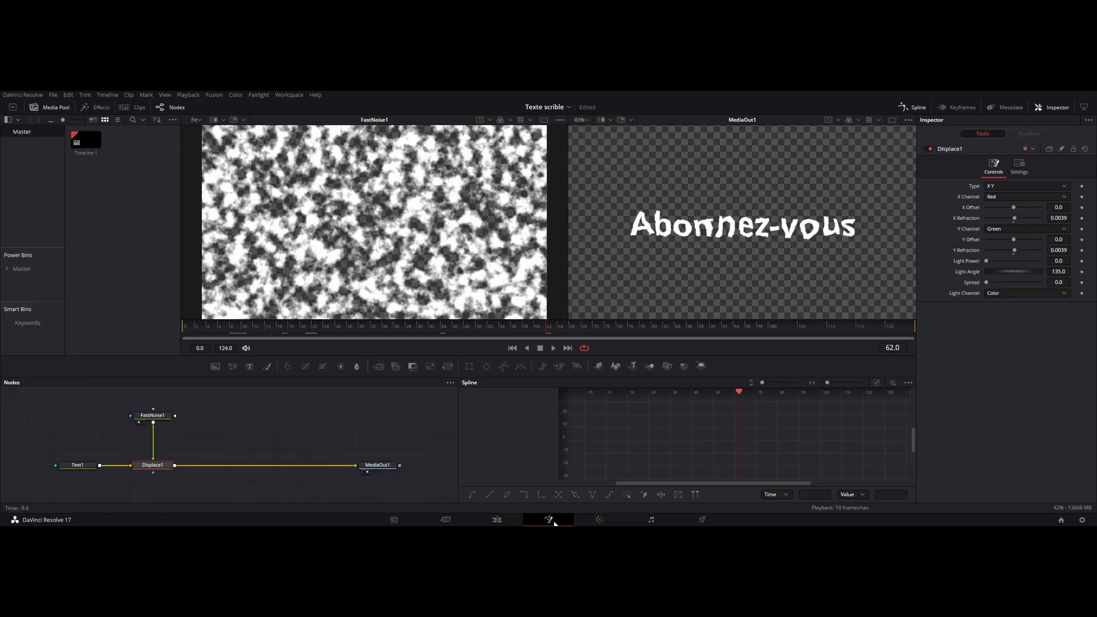
{"action": "left_click", "coordinate": [259, 430]}
{"action": "key", "text": "ctrl+space"}
{"action": "type", "text": "stop"}
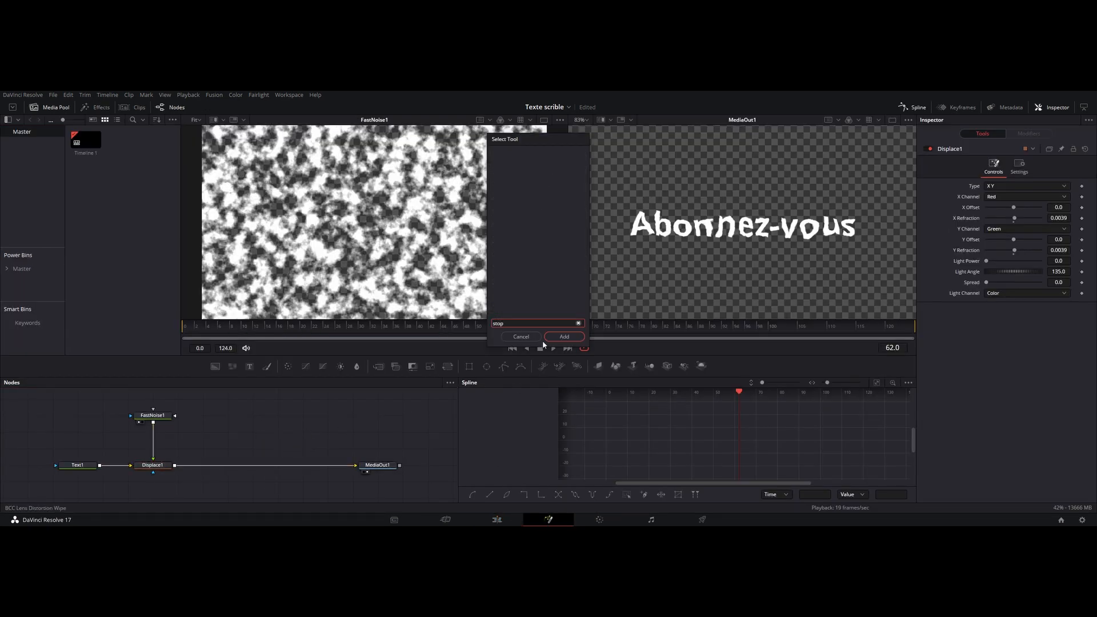
{"action": "key", "text": "Escape"}
{"action": "key", "text": "ctrl+s"}
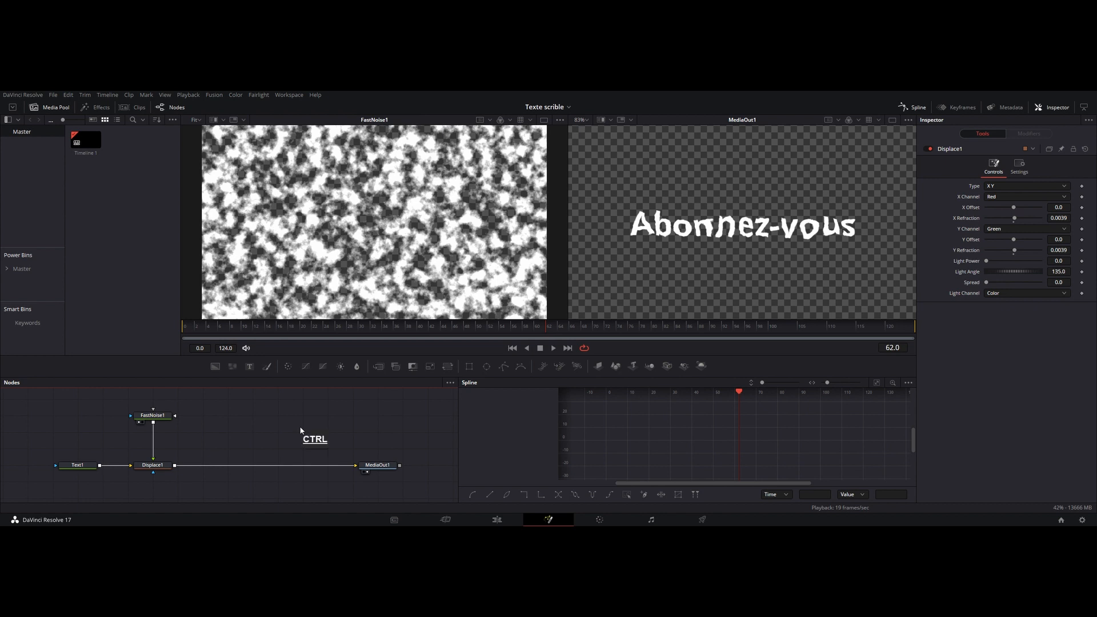
Insert a Time Stretcher node between Displace1 and MediaOut1
{"action": "key", "text": "ctrl+space"}
{"action": "type", "text": "time"}
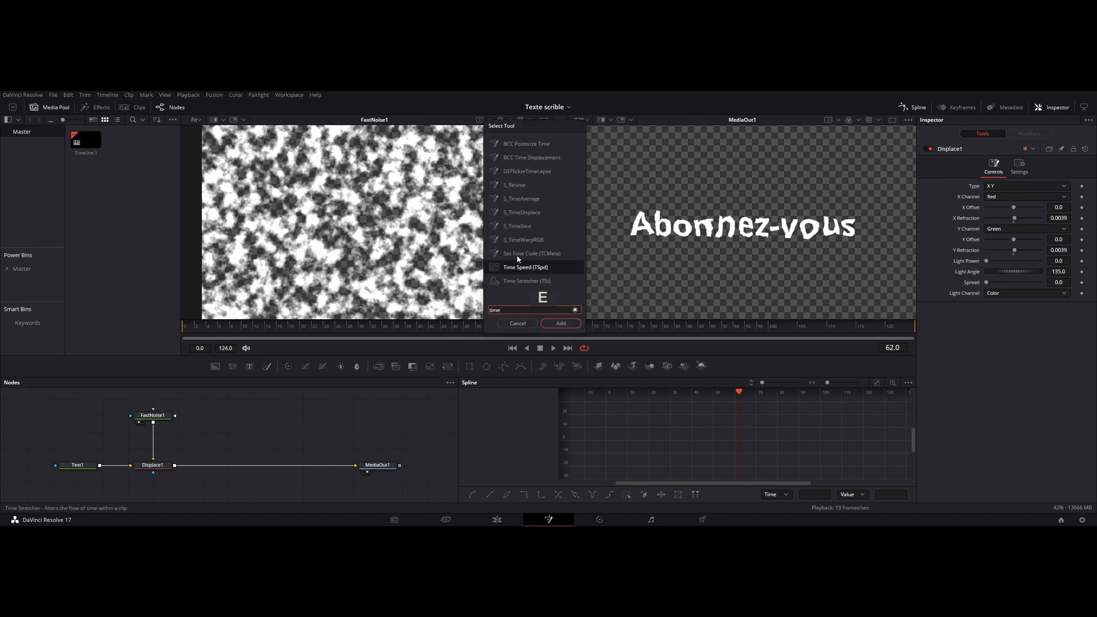
{"action": "left_click", "coordinate": [512, 280]}
{"action": "left_click", "coordinate": [560, 323]}
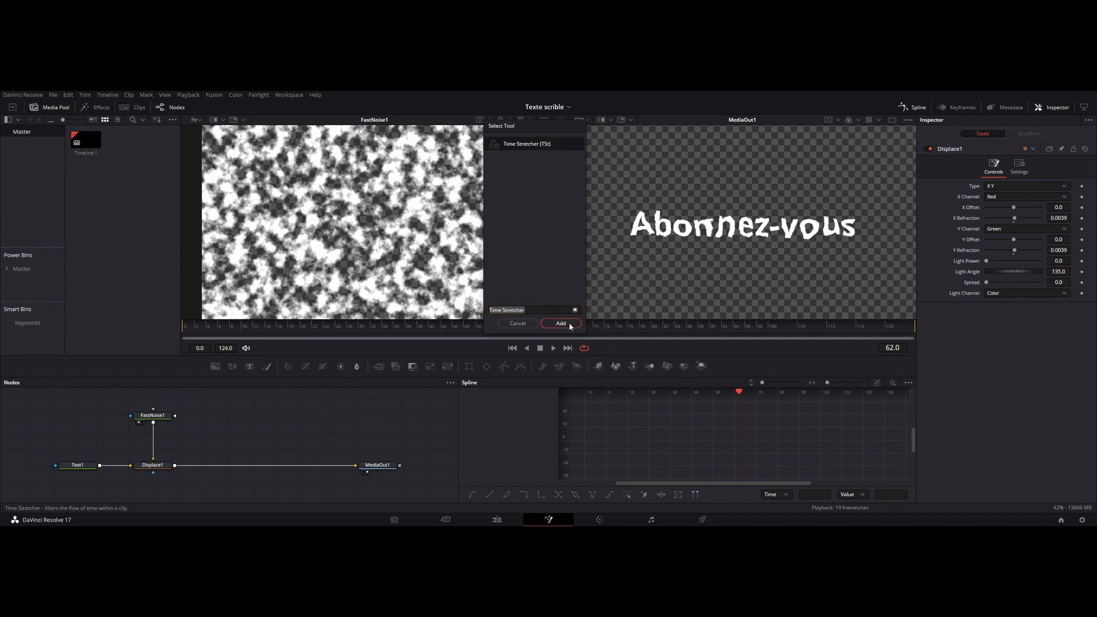
{"action": "left_click_drag", "start_coordinate": [288, 433], "coordinate": [269, 474]}
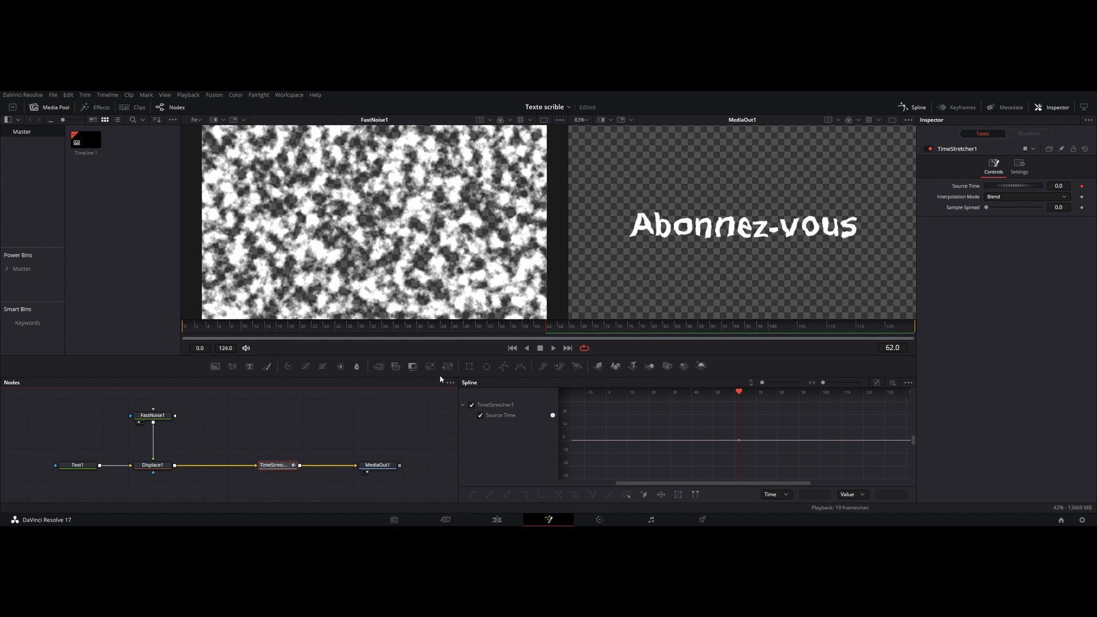
Remove the Source Time keyframe on TimeStretcher1, enable an expression for that parameter and scrub through the composition
{"action": "left_click", "coordinate": [1081, 187]}
{"action": "double_click", "coordinate": [1058, 186]}
{"action": "type", "text": "="}
{"action": "key", "text": "Return"}
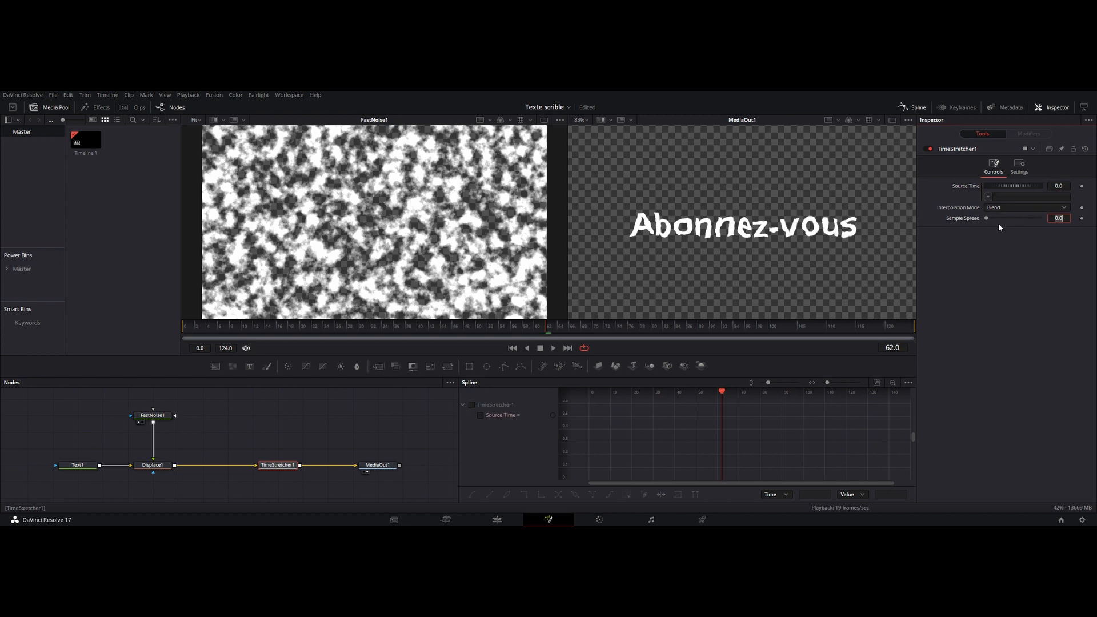
{"action": "left_click_drag", "start_coordinate": [208, 329], "coordinate": [300, 329]}
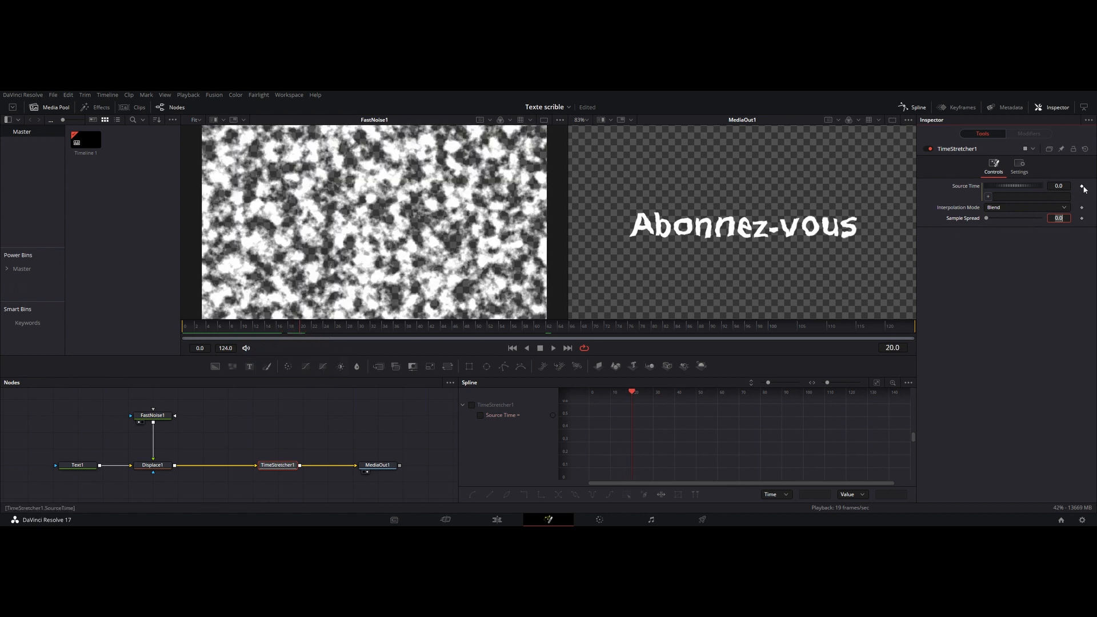
{"action": "left_click_drag", "start_coordinate": [211, 330], "coordinate": [513, 331]}
Enter time/3 as the Source Time expression and play back the slowed animation
{"action": "left_click", "coordinate": [1015, 197]}
{"action": "type", "text": "ti"}
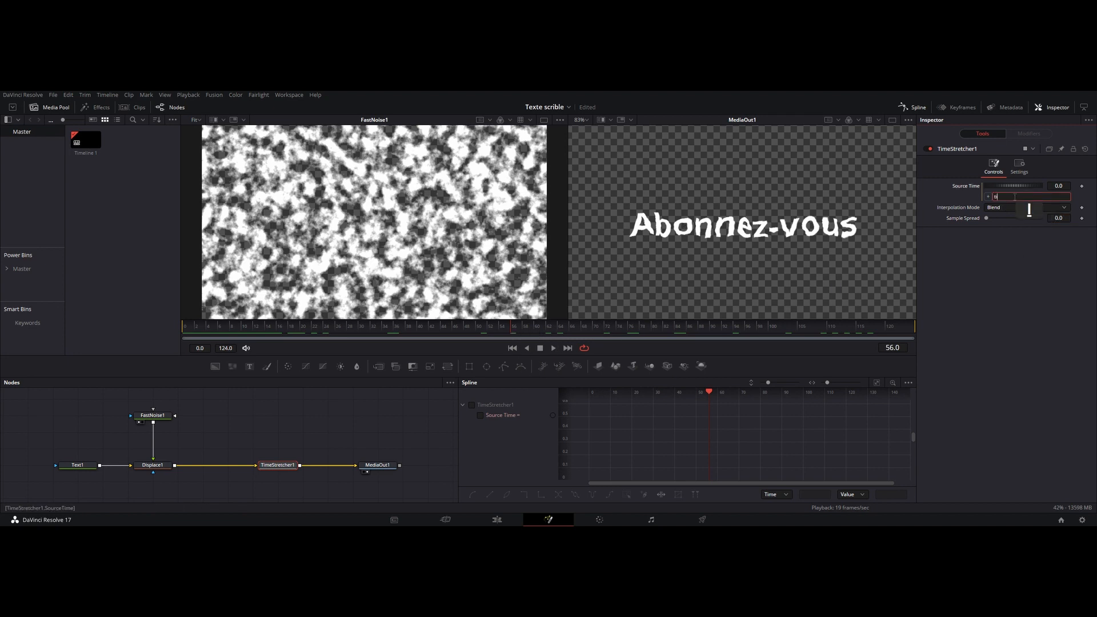
{"action": "type", "text": "me/"}
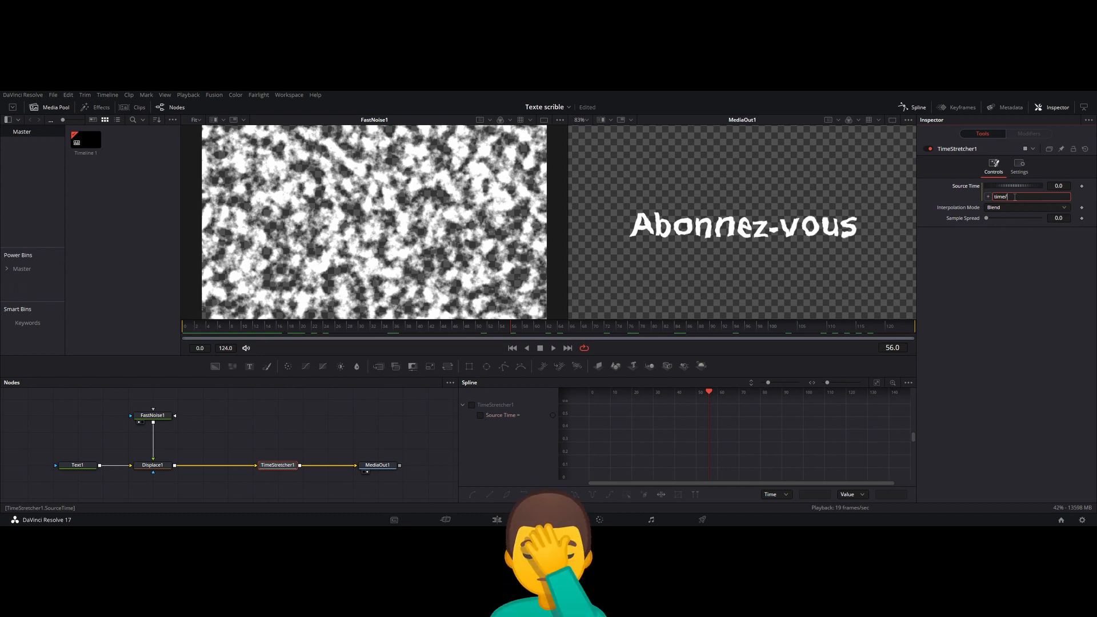
{"action": "type", "text": "3"}
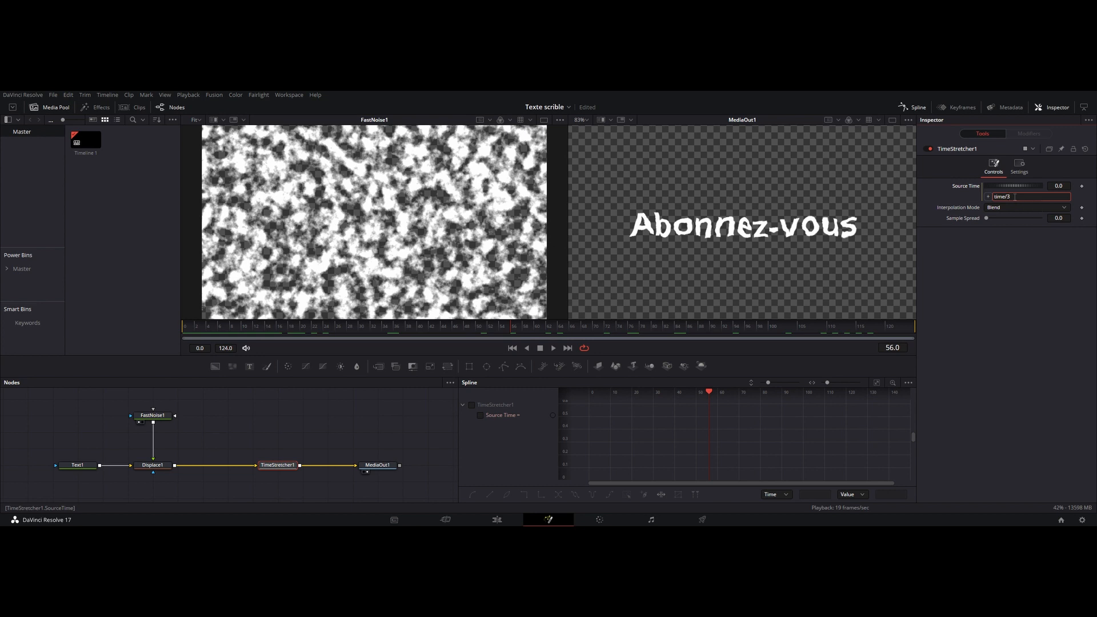
{"action": "left_click", "coordinate": [311, 439]}
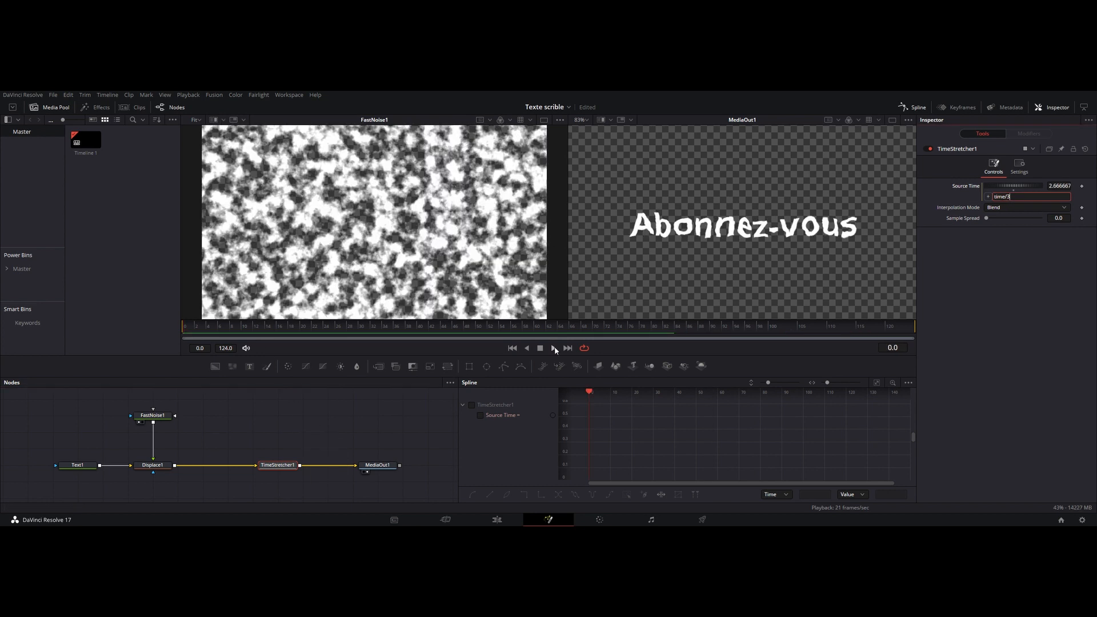
{"action": "left_click", "coordinate": [555, 348]}
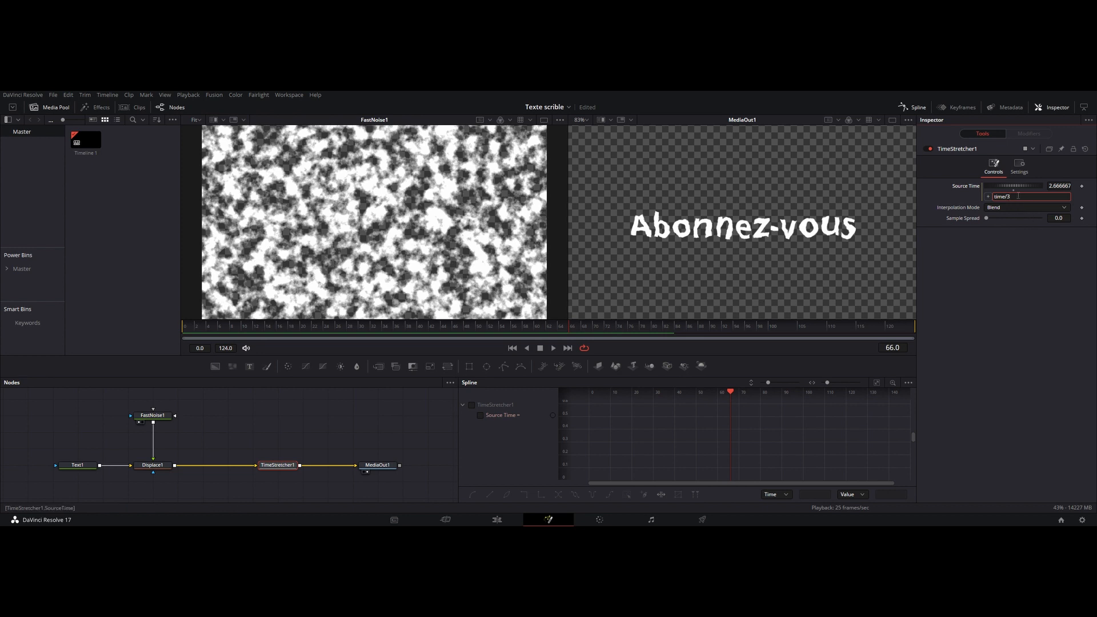
Extend the Source Time expression to (floor(time/3))*3
{"action": "type", "text": ")"}
{"action": "key", "text": "Left"}
{"action": "key", "text": "Left"}
{"action": "key", "text": "Left"}
{"action": "key", "text": "Left"}
{"action": "key", "text": "Left"}
{"action": "key", "text": "Left"}
{"action": "key", "text": "Left"}
{"action": "type", "text": "("}
{"action": "key", "text": "Right"}
{"action": "key", "text": "Left"}
{"action": "type", "text": "floor"}
{"action": "key", "text": "Left"}
{"action": "type", "text": "("}
{"action": "key", "text": "Right"}
{"action": "type", "text": ")*"}
Scrub and play the composition to check the stepped motion of the text
{"action": "left_click_drag", "start_coordinate": [240, 330], "coordinate": [182, 329]}
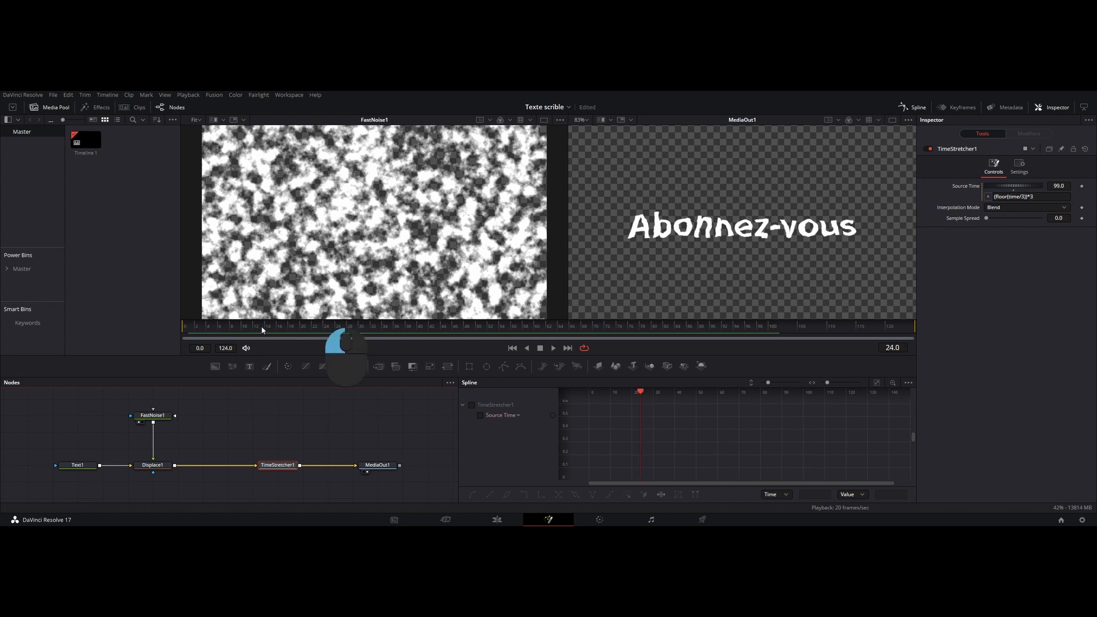
{"action": "left_click_drag", "start_coordinate": [324, 329], "coordinate": [159, 326]}
{"action": "key", "text": "space"}
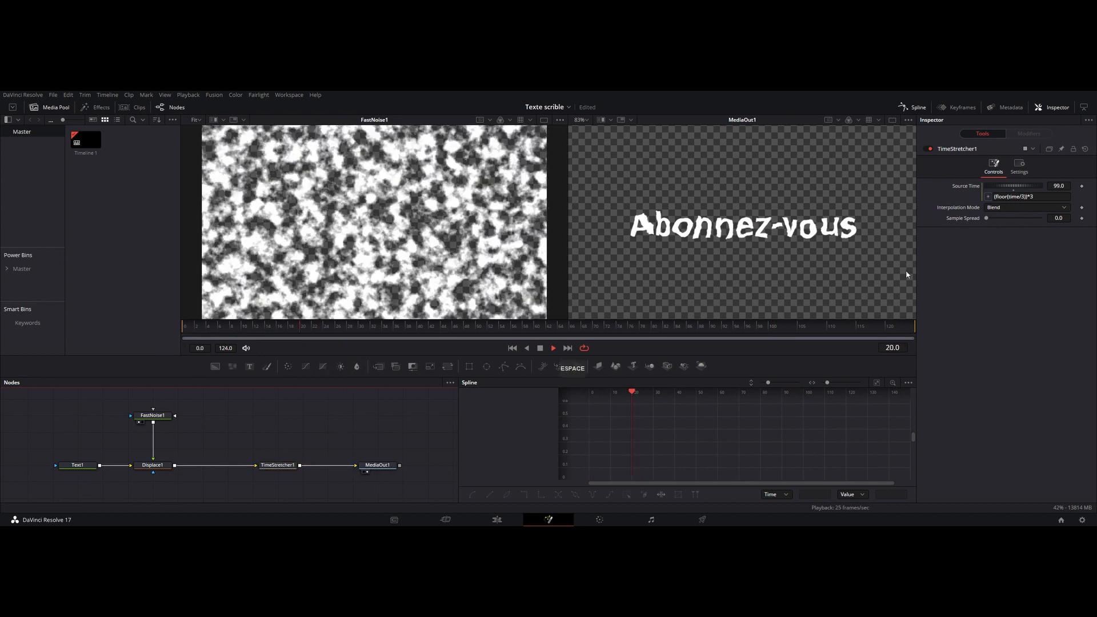
{"action": "key", "text": "space"}
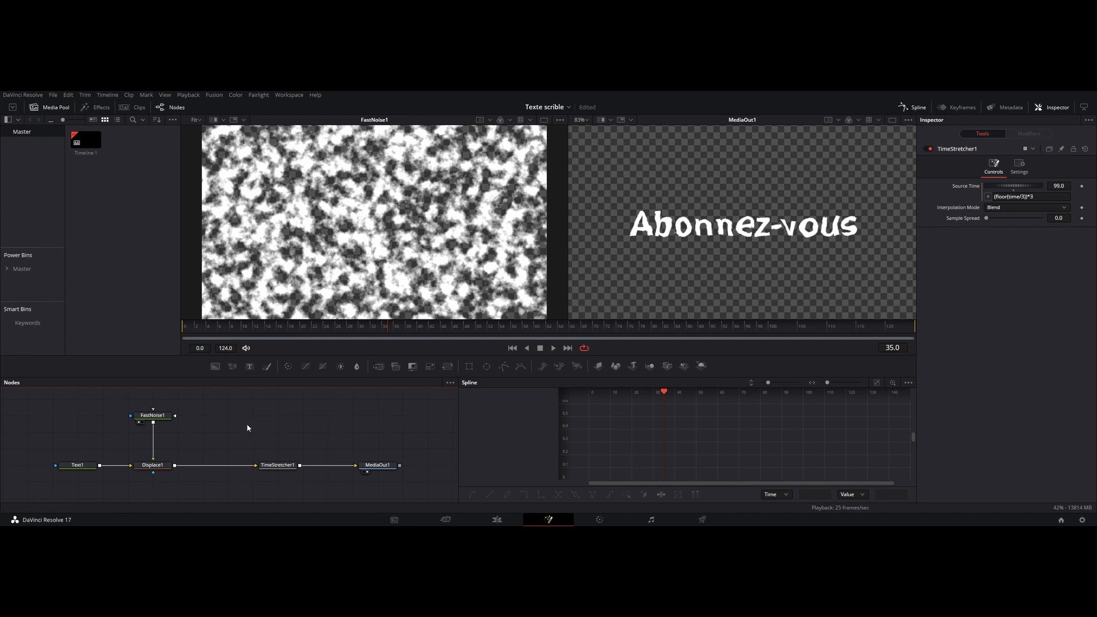
{"action": "key", "text": "space"}
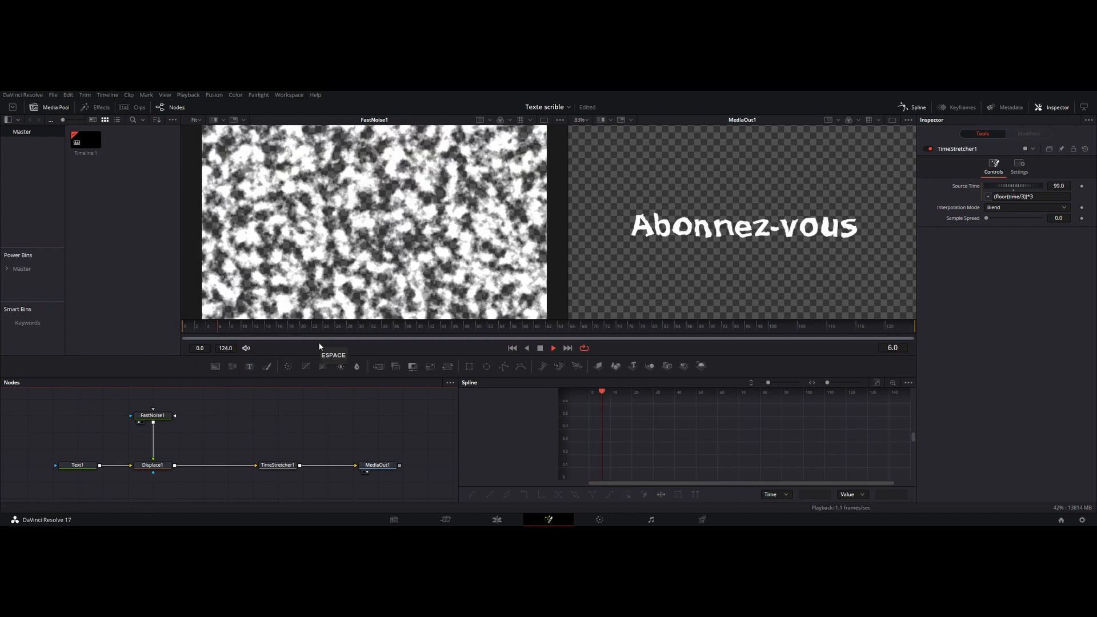
{"action": "key", "text": "space"}
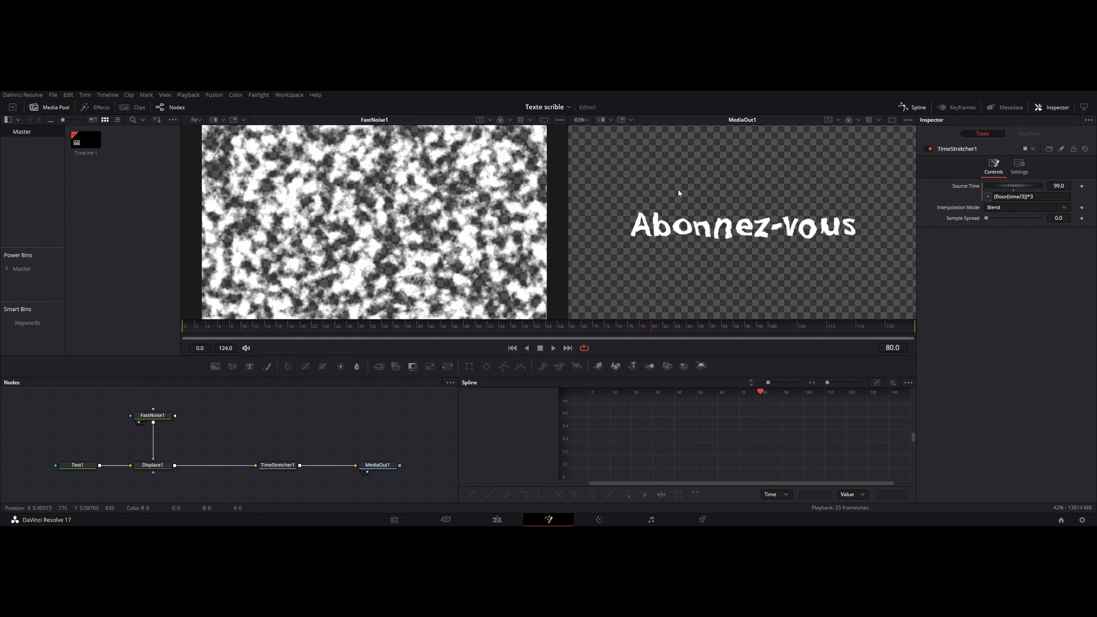